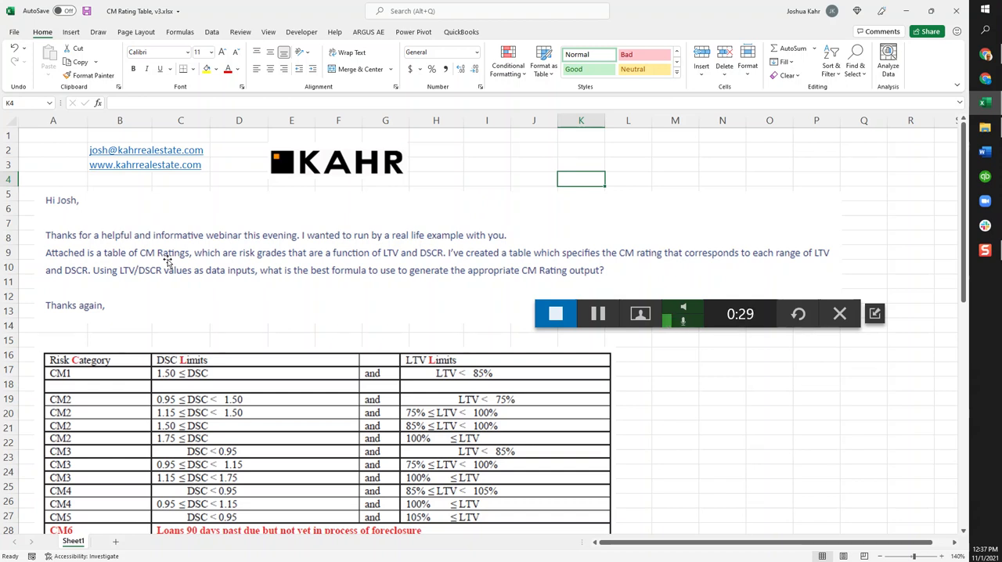
# Review the risk category table and the lower and upper LTV and DSCR limits bordering the rating matrix
pyautogui.scroll(-2, 261, 298)
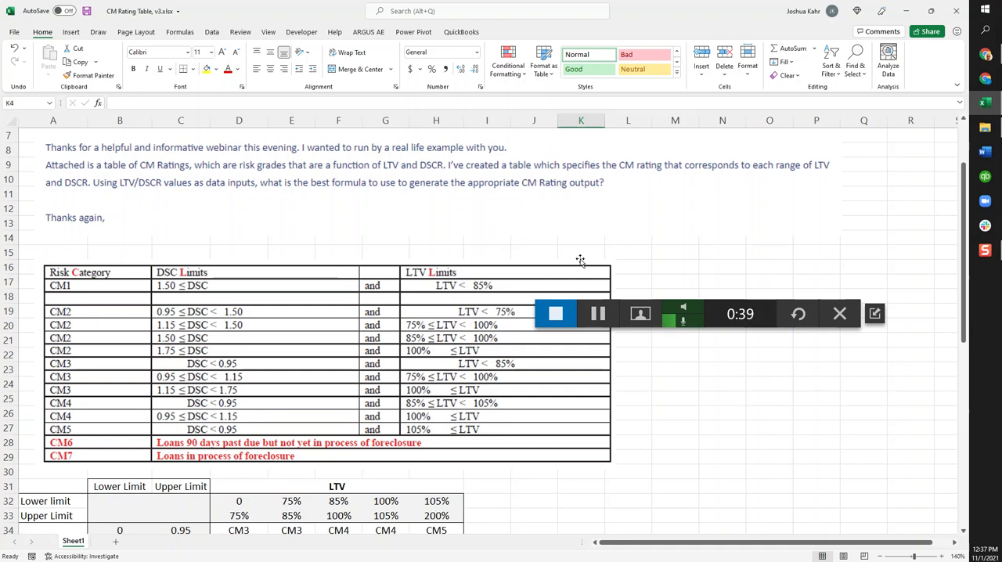
pyautogui.scroll(-3, 579, 260)
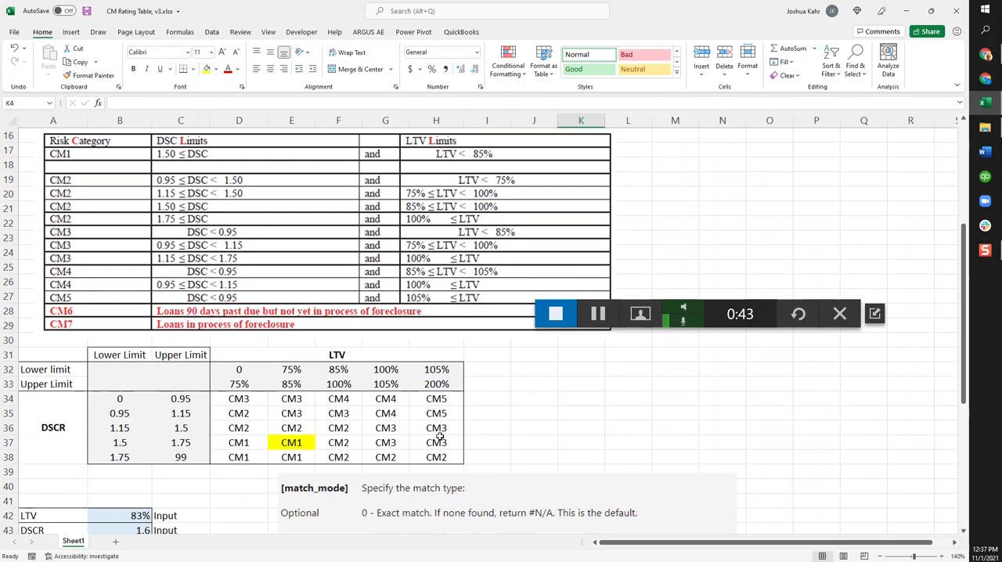
pyautogui.moveTo(297, 371); pyautogui.dragTo(450, 384)
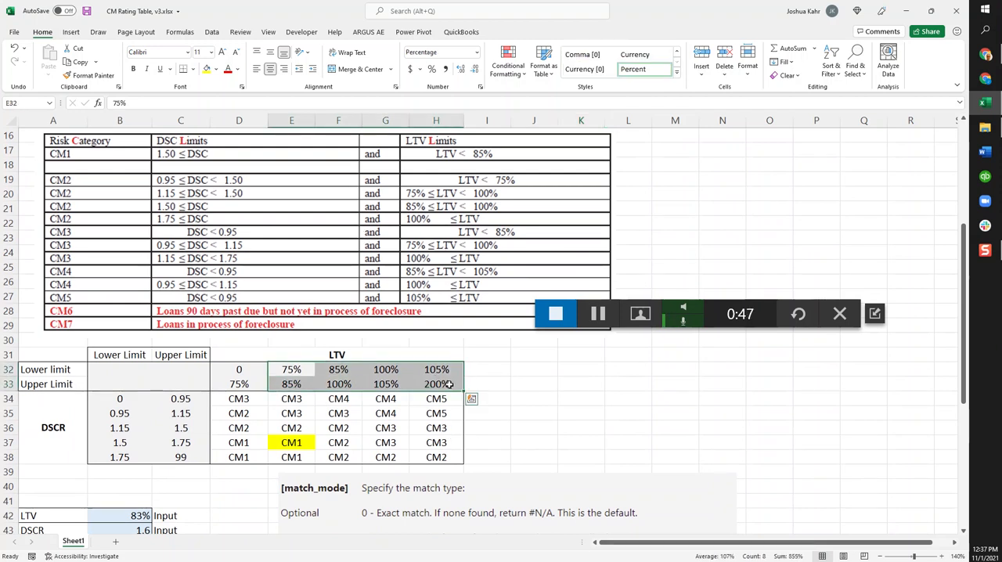
pyautogui.click(185, 398)
pyautogui.moveTo(185, 398); pyautogui.dragTo(115, 460)
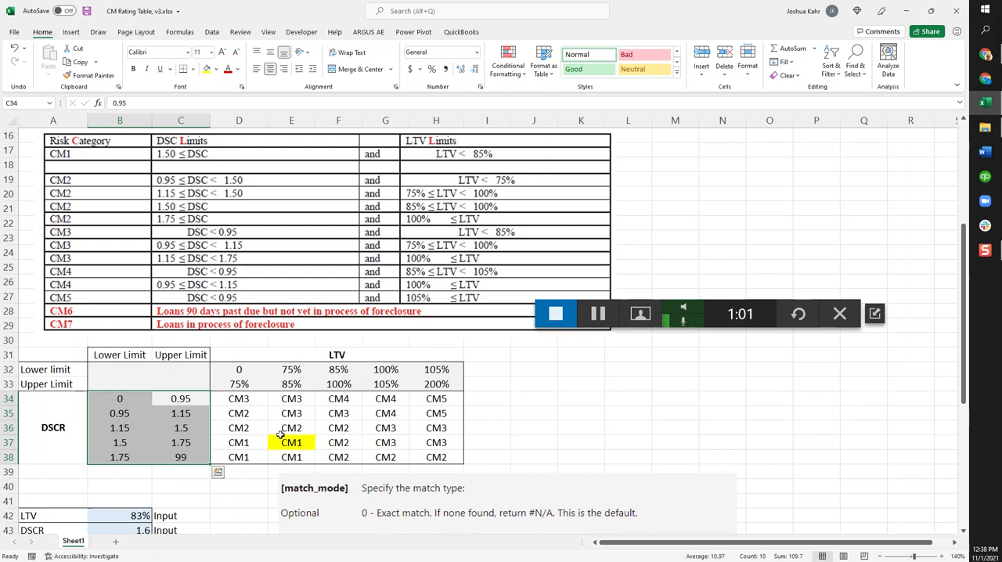
# Check the LTV and DSCR inputs in B42:B43 and the highlighted rating in E37 of the matrix
pyautogui.scroll(-1, 280, 434)
pyautogui.click(133, 471)
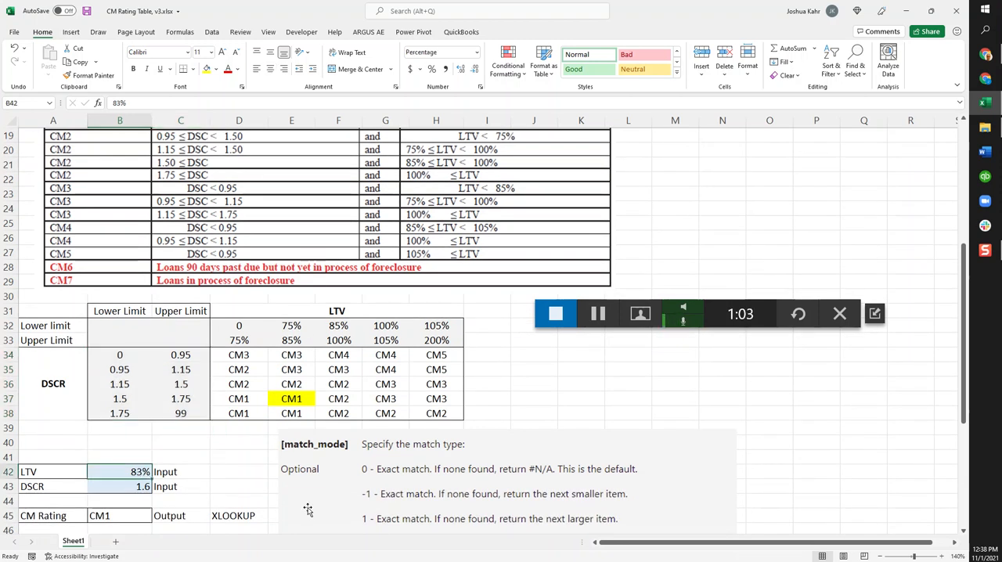
pyautogui.click(140, 487)
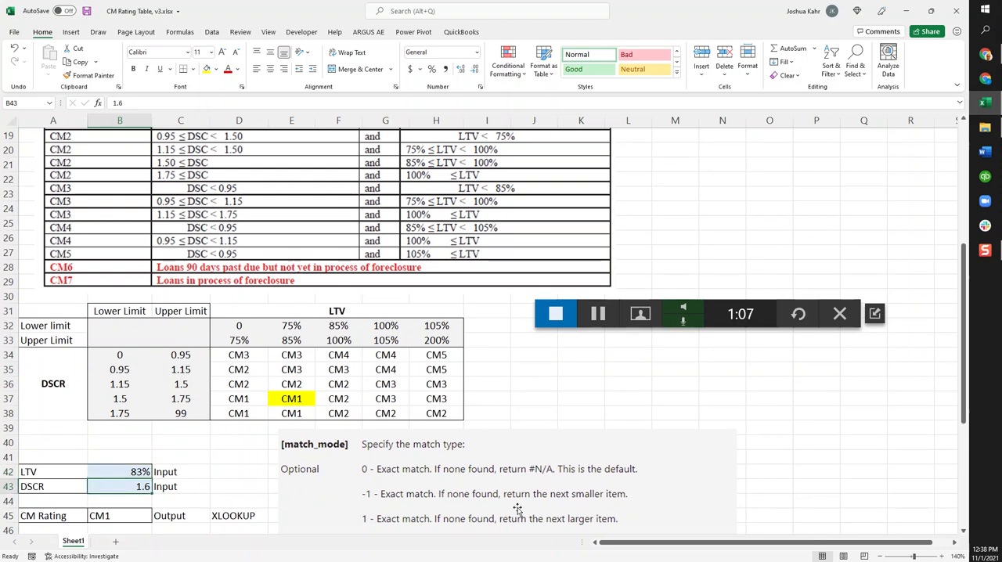
pyautogui.click(305, 399)
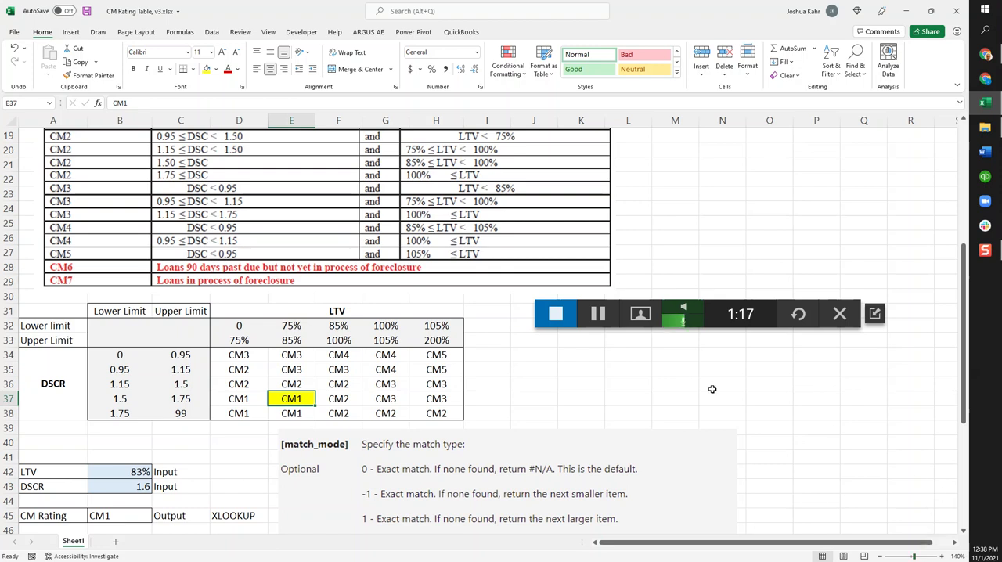
# Reread the emailed question and the risk category table, and view the match mode notes and the vertical and horizontal lookup outputs
pyautogui.scroll(4, 577, 376)
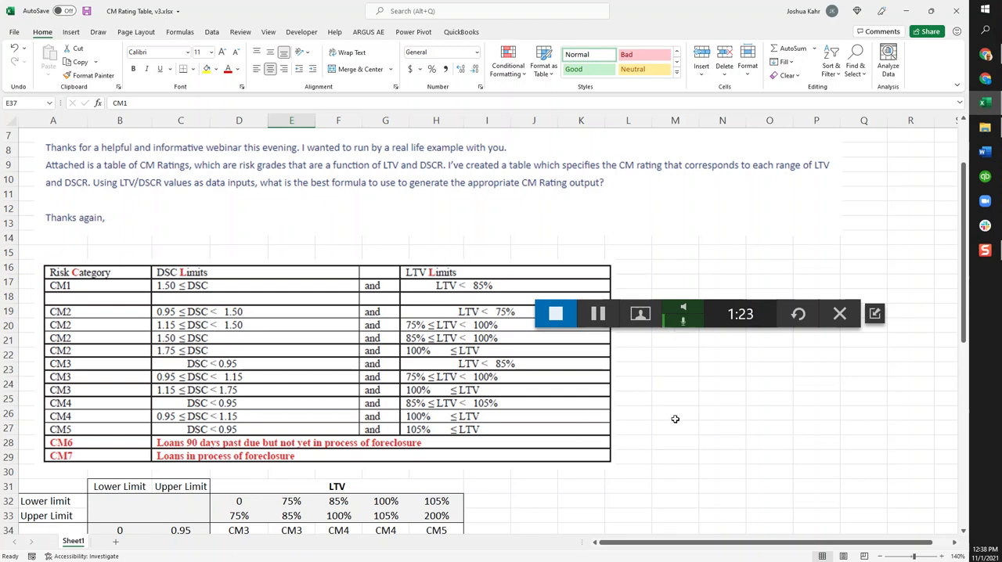
pyautogui.scroll(1, 675, 419)
pyautogui.scroll(-5, 674, 419)
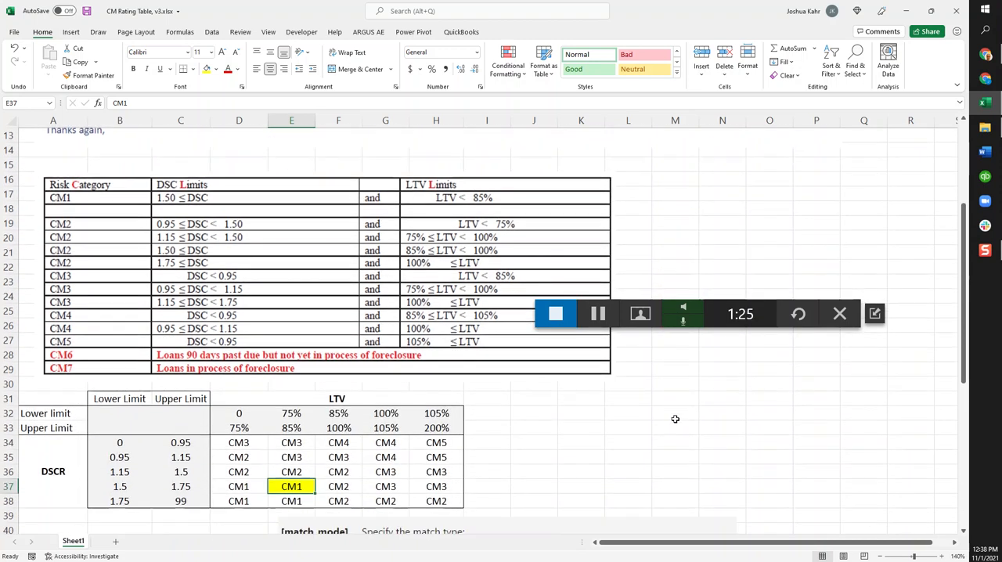
pyautogui.scroll(-1, 665, 422)
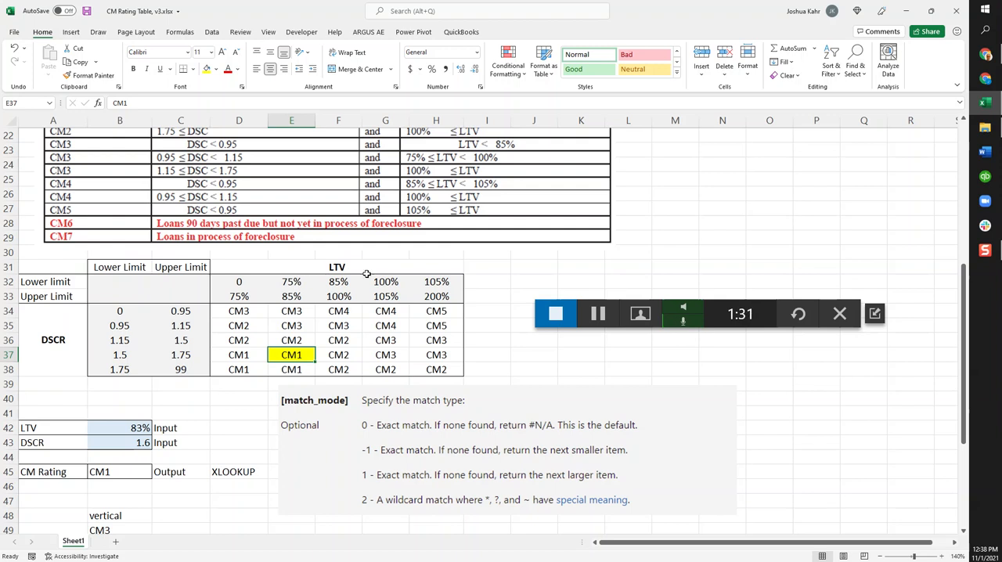
pyautogui.scroll(-1, 393, 326)
pyautogui.scroll(-1, 394, 327)
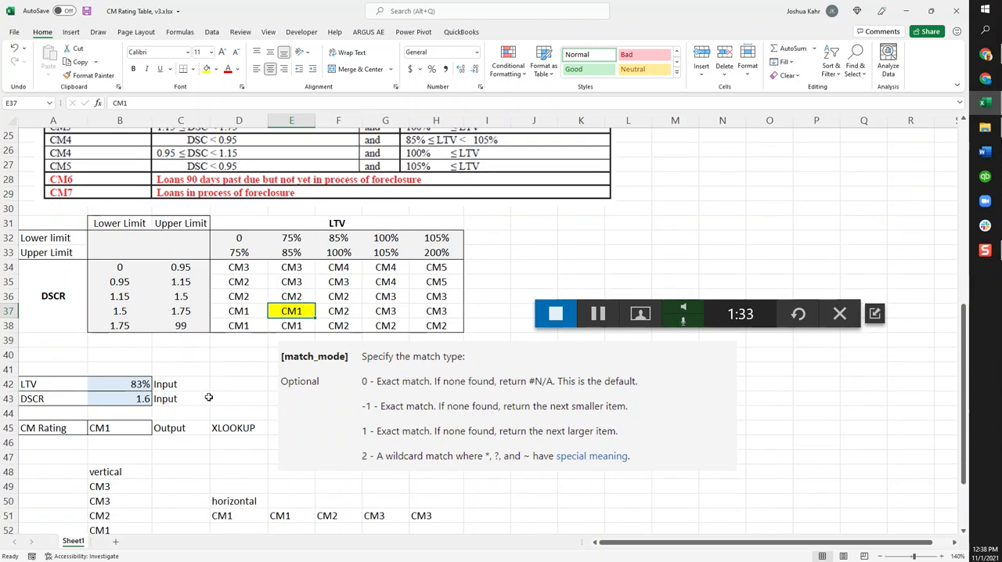
pyautogui.scroll(-1, 208, 397)
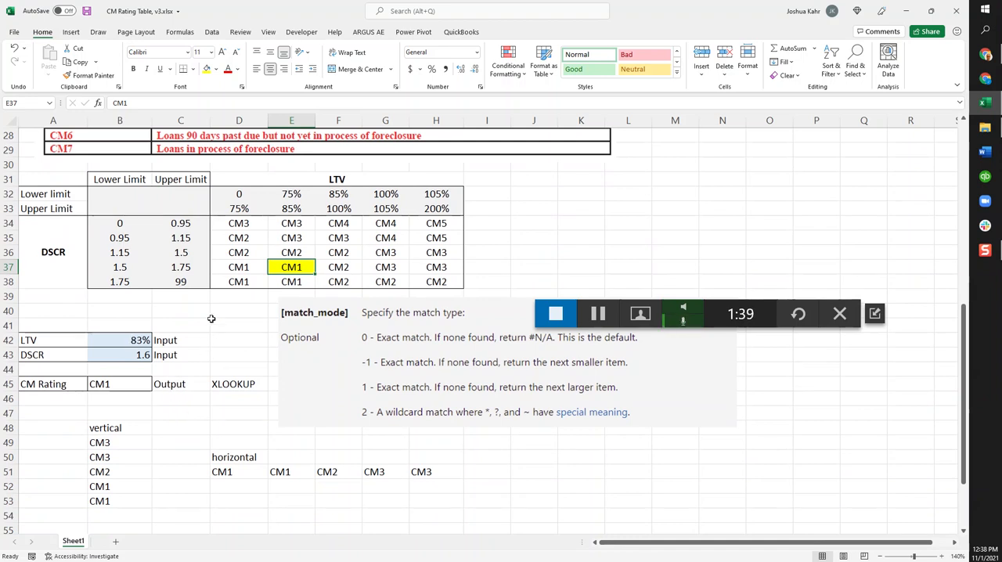
# Trace the 1.5–1.75 DSCR row and the 75%–85% LTV column to their intersection in E37
pyautogui.moveTo(133, 267); pyautogui.dragTo(455, 266)
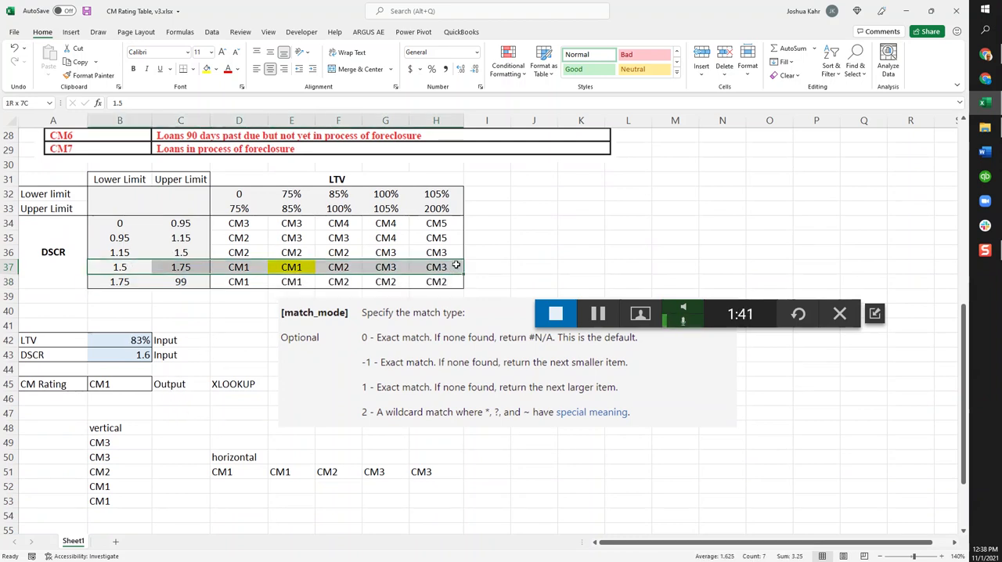
pyautogui.moveTo(278, 175); pyautogui.dragTo(281, 270)
pyautogui.click(291, 208)
pyautogui.moveTo(291, 195); pyautogui.dragTo(302, 282)
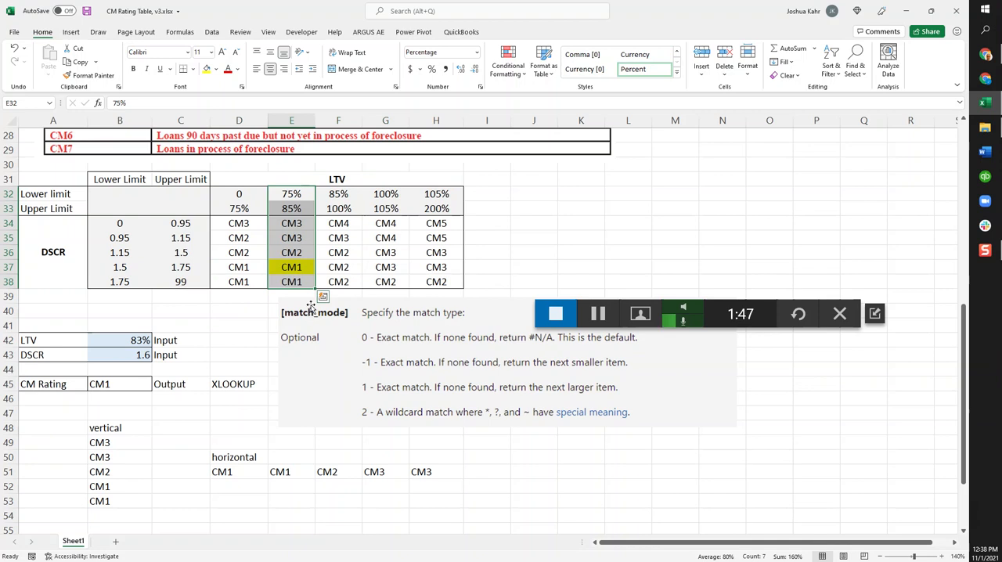
pyautogui.moveTo(181, 267); pyautogui.dragTo(436, 268)
pyautogui.moveTo(274, 218); pyautogui.dragTo(296, 280)
pyautogui.click(299, 274)
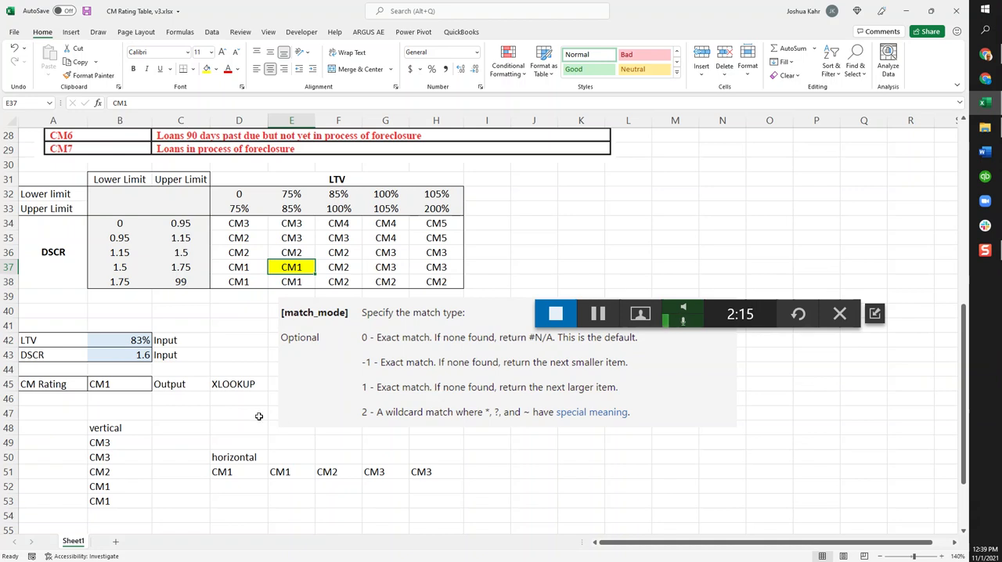
# Inspect the horizontal XLOOKUP in D51, including its if_not_found and match_mode arguments, and compare its spilled output with matrix row D37:H37
pyautogui.click(243, 382)
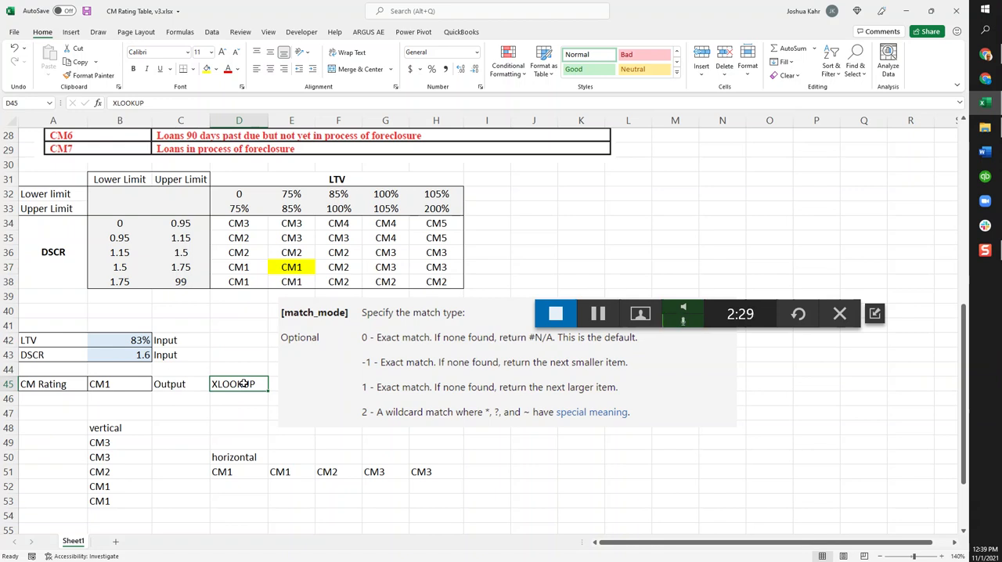
pyautogui.click(244, 476)
pyautogui.press('F2')
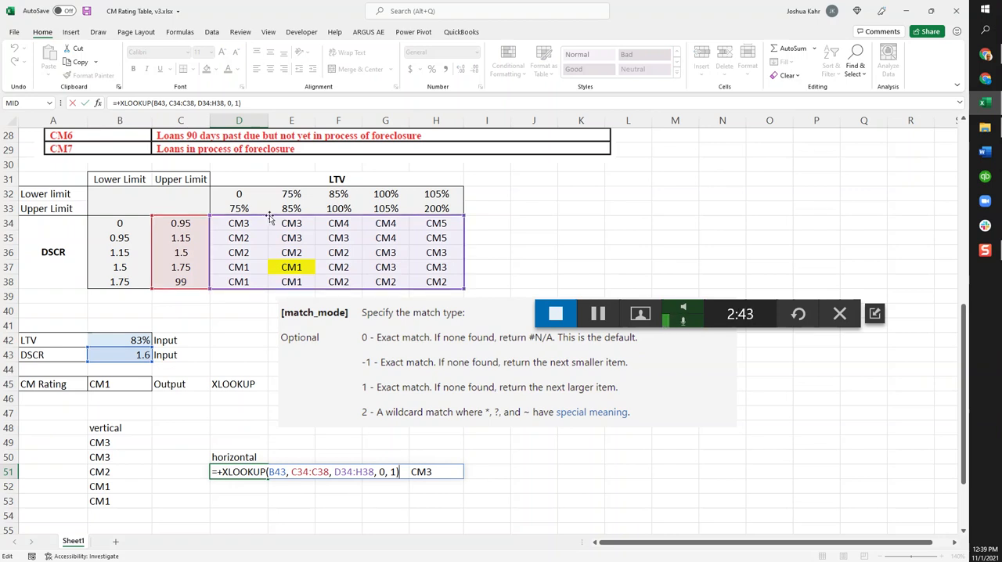
pyautogui.click(382, 473)
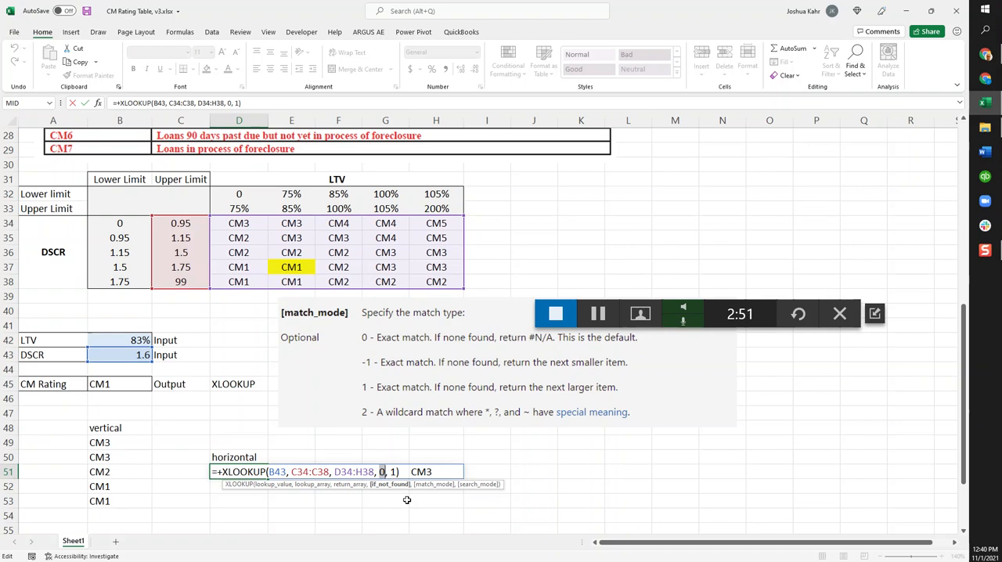
pyautogui.click(391, 472)
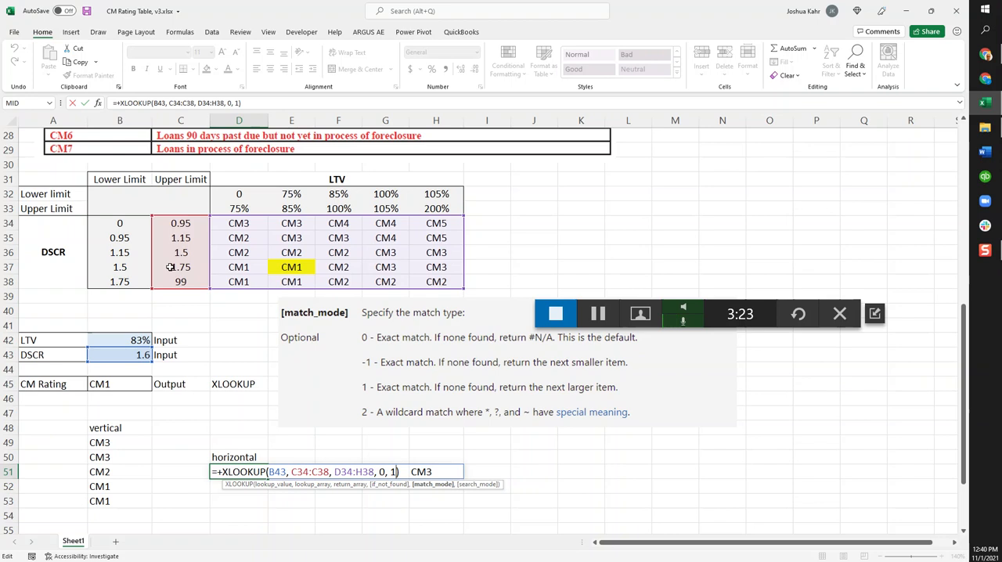
pyautogui.hotkey('ctrl', 'Return')
pyautogui.moveTo(225, 270); pyautogui.dragTo(437, 269)
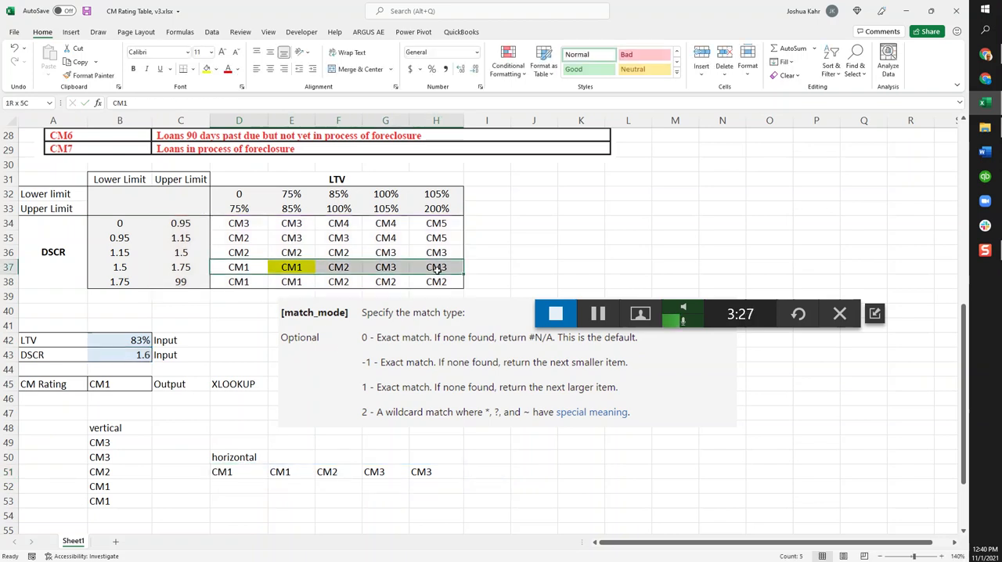
pyautogui.moveTo(215, 472); pyautogui.dragTo(451, 466)
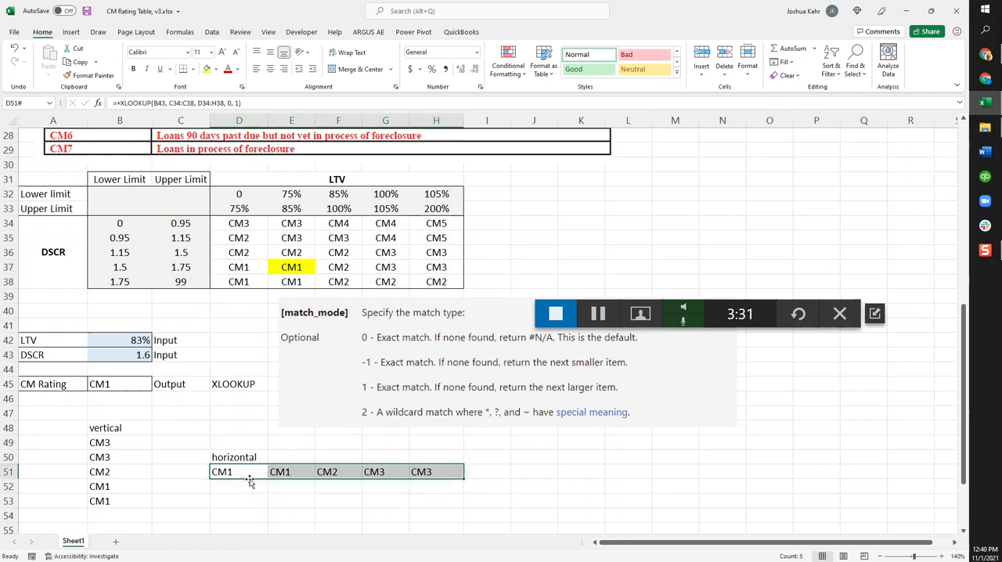
# Inspect the vertical XLOOKUP in B49 and compare its spilled output with the matrix ratings in E34:E38
pyautogui.click(125, 440)
pyautogui.press('F2')
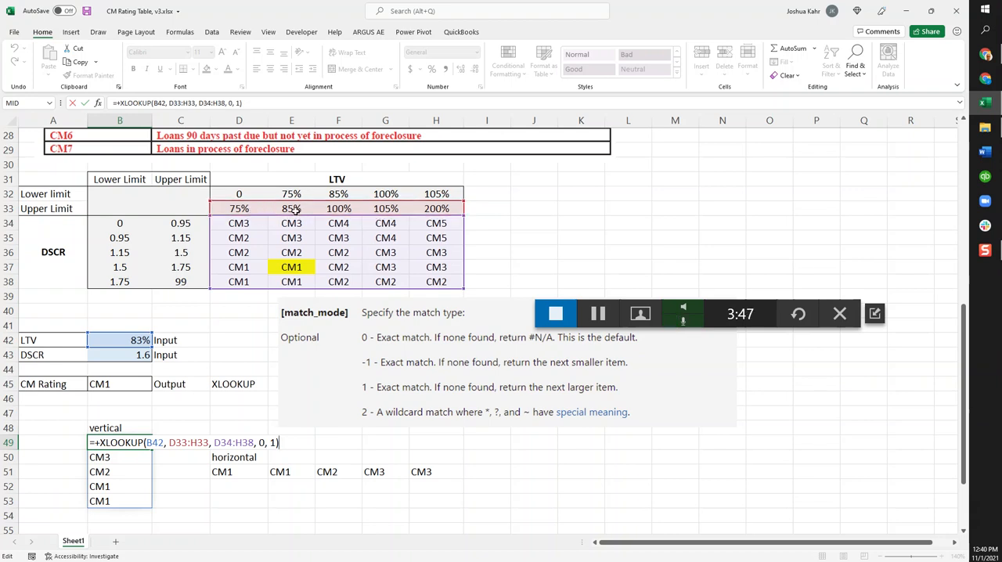
pyautogui.press('Return')
pyautogui.moveTo(291, 227); pyautogui.dragTo(291, 284)
pyautogui.moveTo(123, 441); pyautogui.dragTo(127, 501)
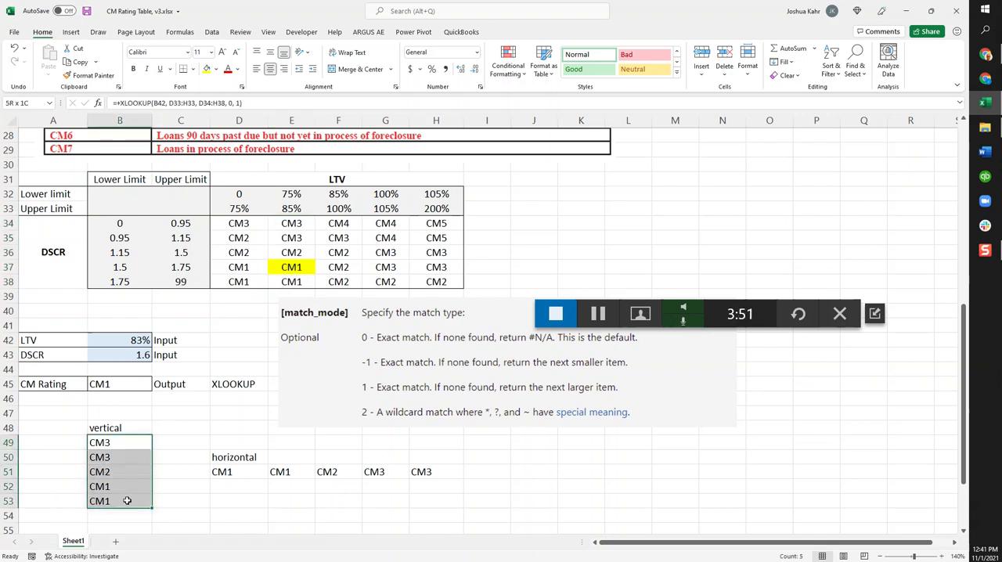
# Examine the nested XLOOKUP in the CM Rating cell B45, covering its lookup value, lookup array and the inner XLOOKUP used as return array
pyautogui.click(134, 383)
pyautogui.press('F2')
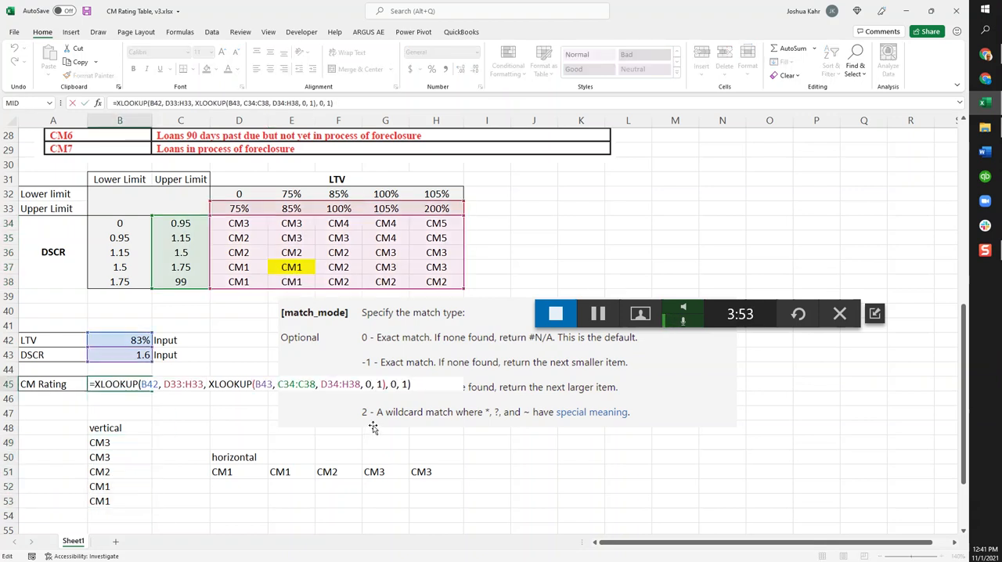
pyautogui.click(295, 386)
pyautogui.click(266, 385)
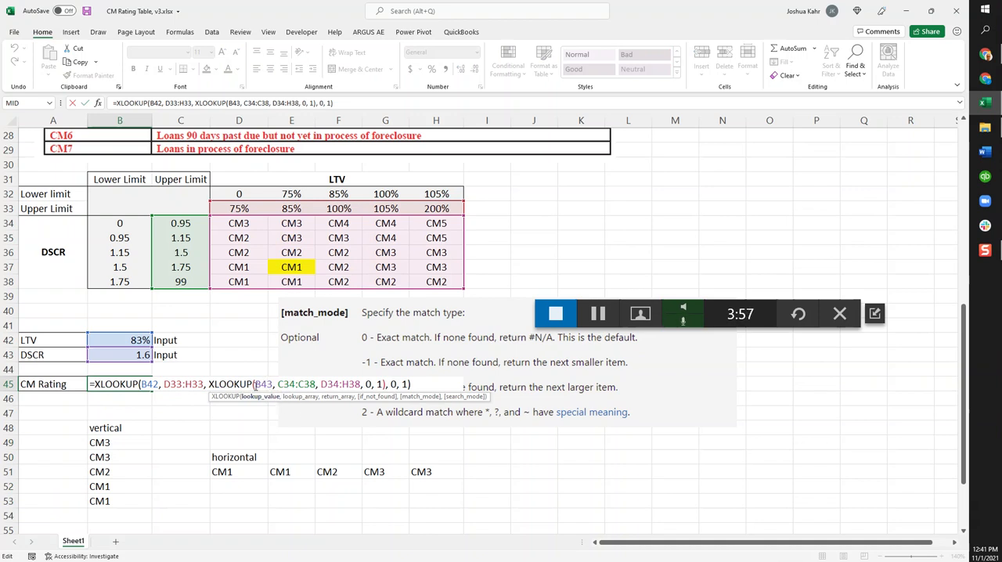
pyautogui.moveTo(256, 383); pyautogui.dragTo(382, 385)
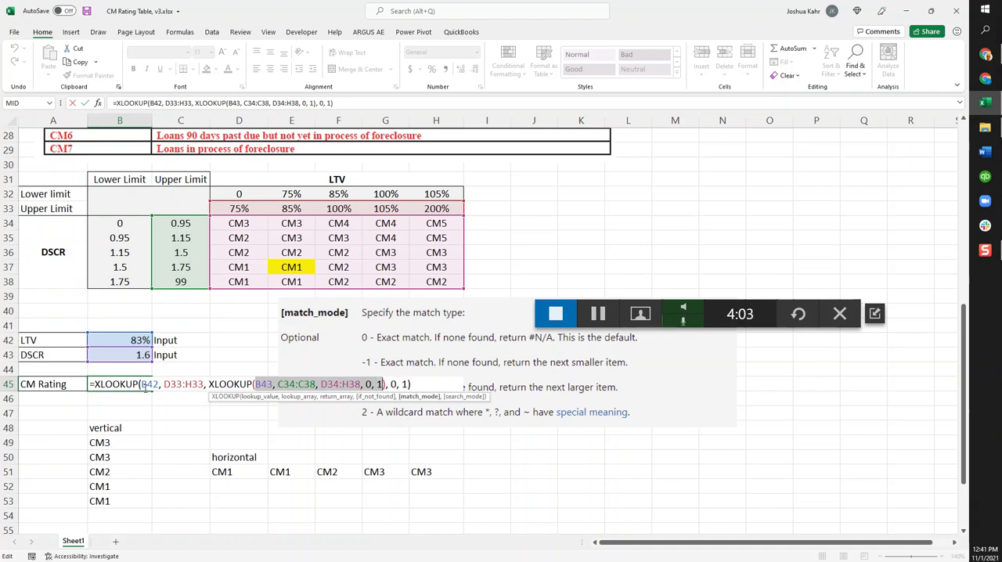
pyautogui.moveTo(142, 383); pyautogui.dragTo(410, 383)
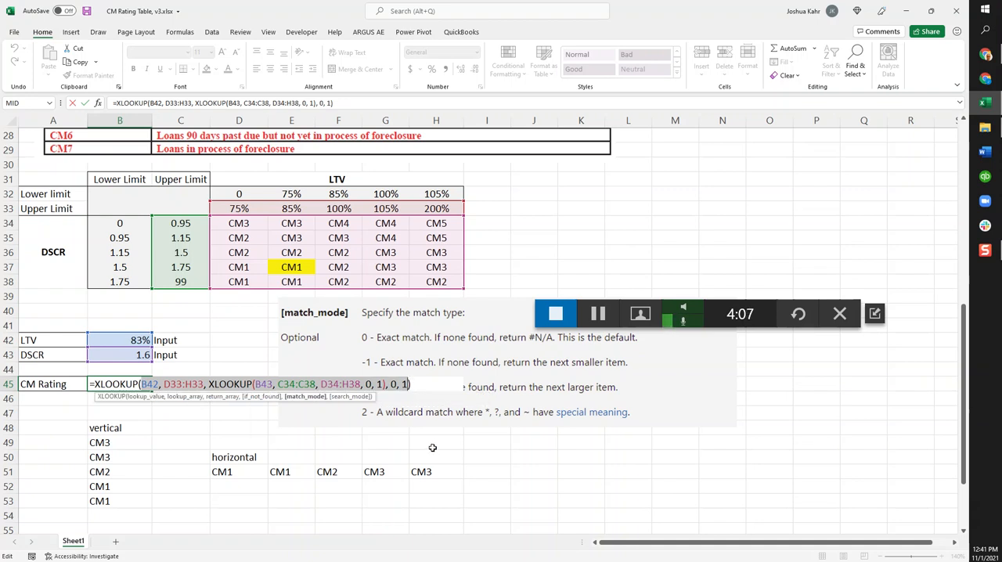
pyautogui.click(229, 383)
pyautogui.moveTo(209, 384); pyautogui.dragTo(385, 384)
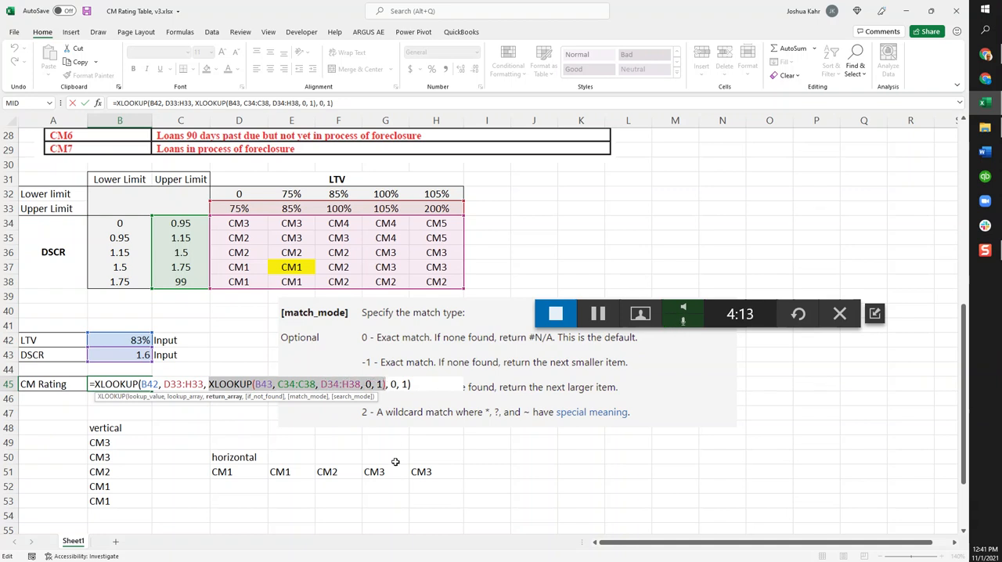
pyautogui.moveTo(142, 384); pyautogui.dragTo(152, 383)
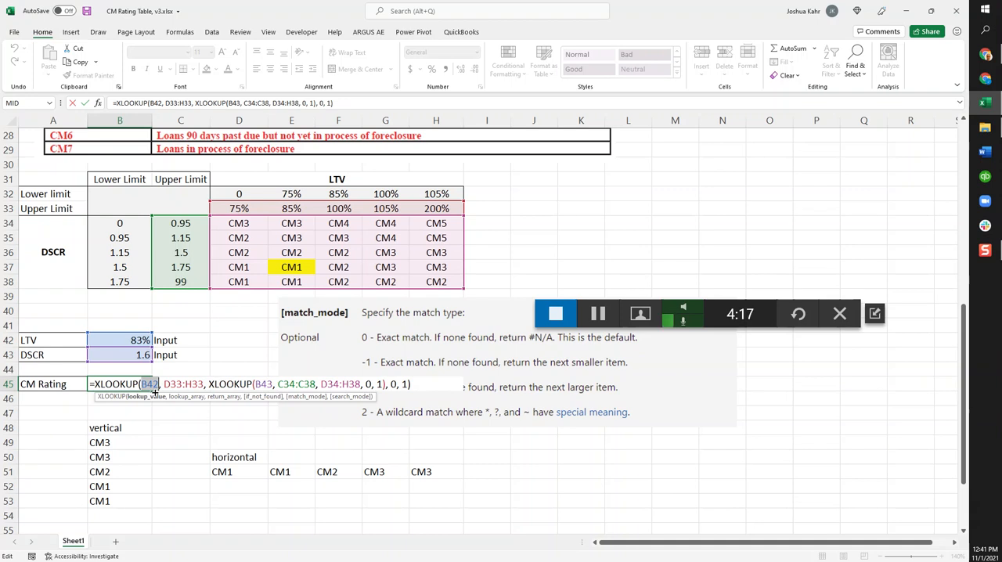
pyautogui.doubleClick(176, 384)
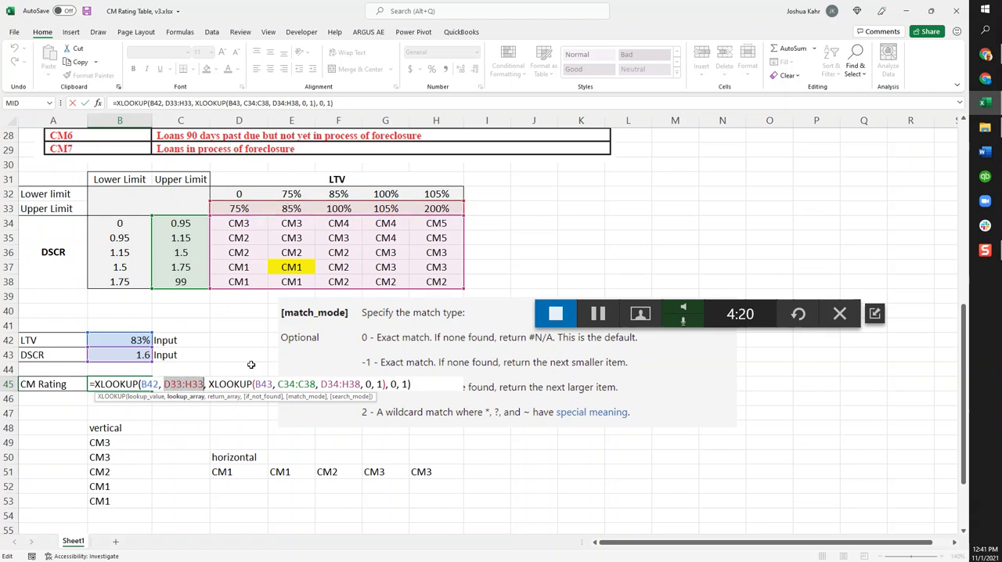
pyautogui.moveTo(227, 384); pyautogui.dragTo(364, 384)
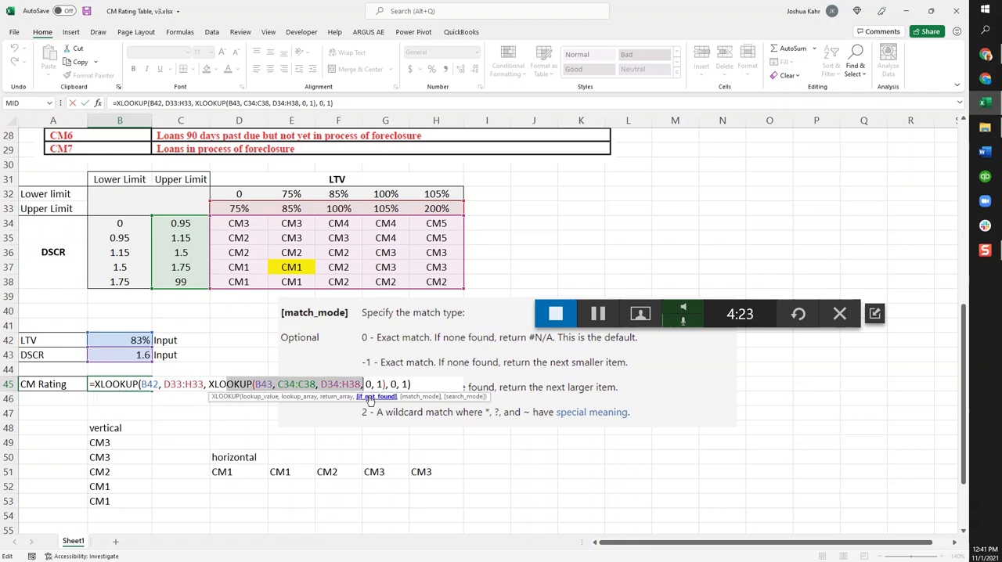
pyautogui.press('Return')
# Compare the LTV upper limits in D33:H33 with the ratings in D37:H37, ending on the matching limit in E33
pyautogui.moveTo(265, 270); pyautogui.dragTo(428, 272)
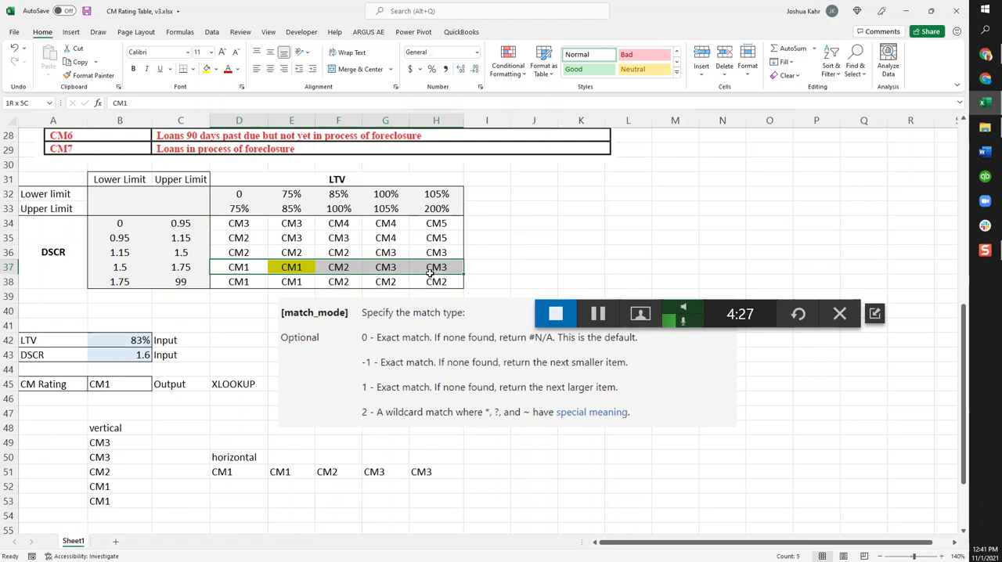
pyautogui.moveTo(244, 210); pyautogui.dragTo(450, 204)
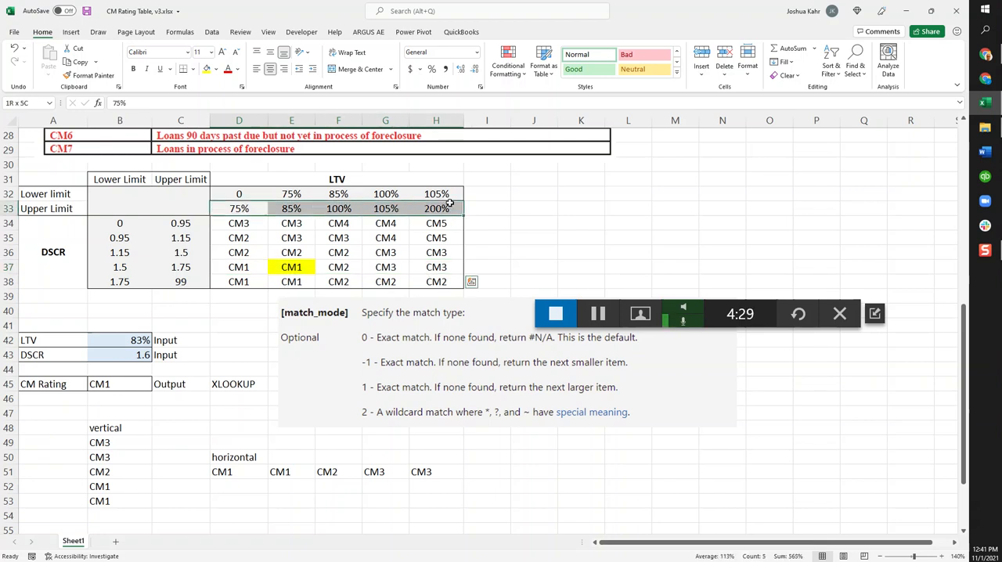
pyautogui.moveTo(249, 266); pyautogui.dragTo(429, 268)
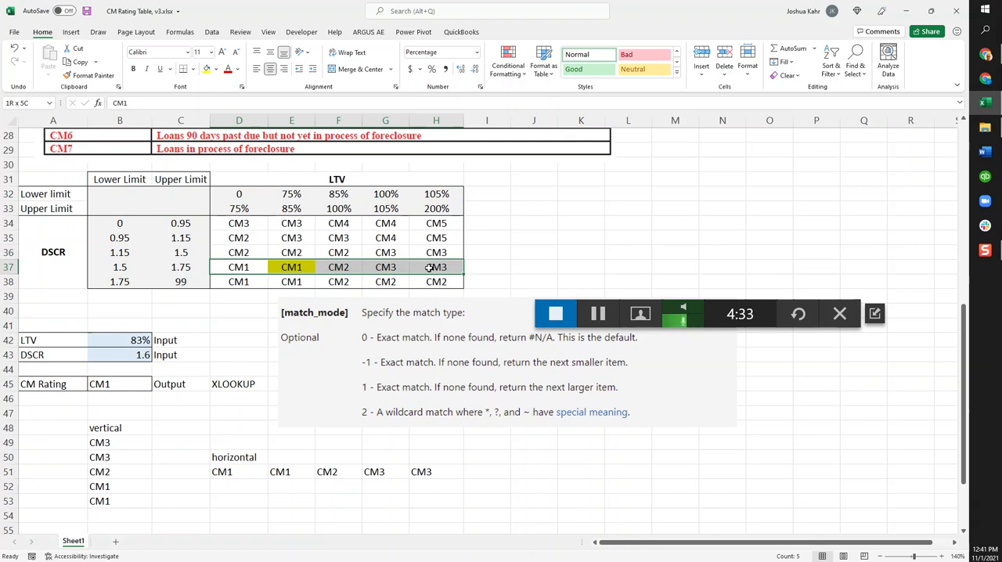
pyautogui.click(296, 207)
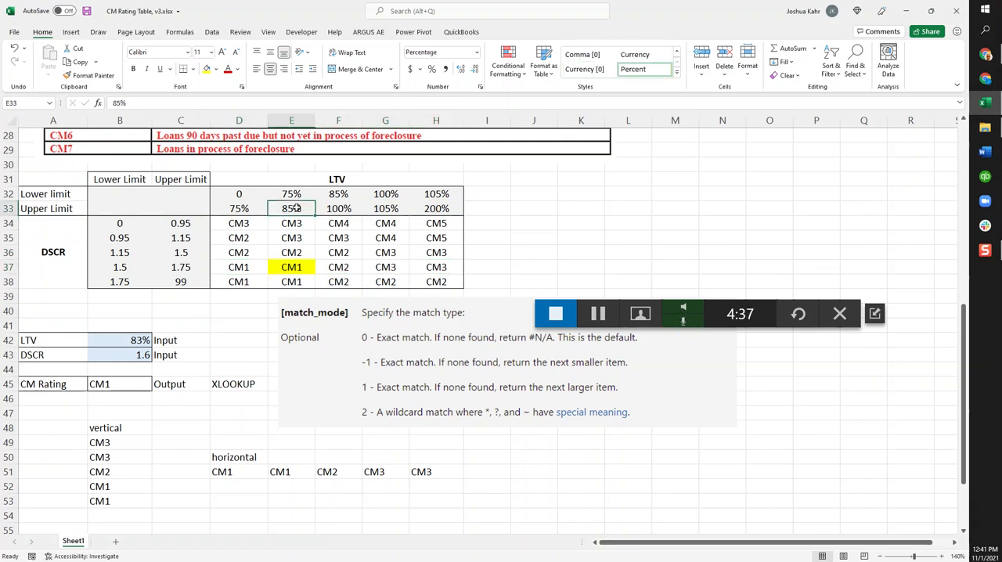
# Trace the matrix ratings in D37:H37 to the matching cell E37, and review the nested XLOOKUP in the CM Rating cell B45
pyautogui.moveTo(235, 270); pyautogui.dragTo(451, 267)
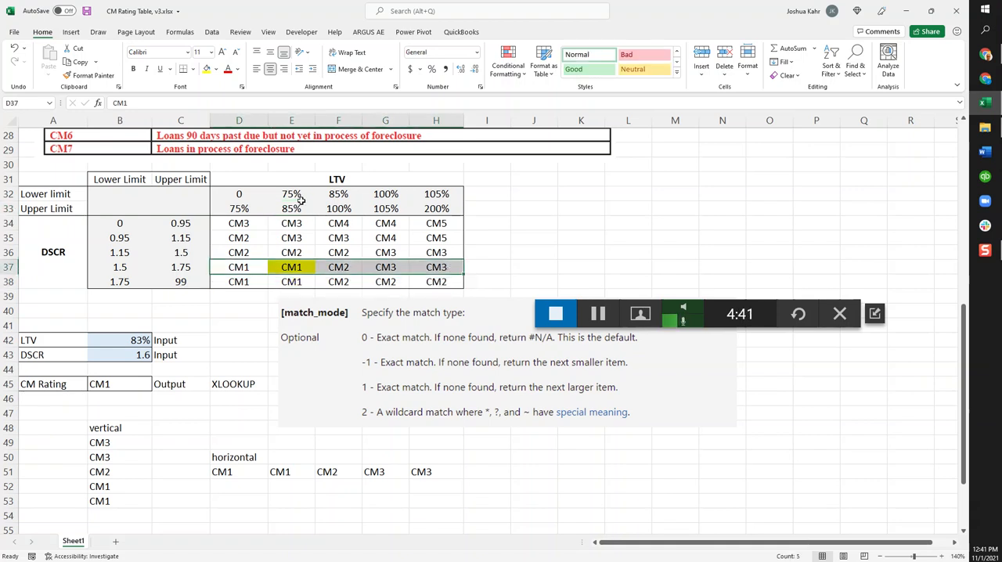
pyautogui.doubleClick(290, 265)
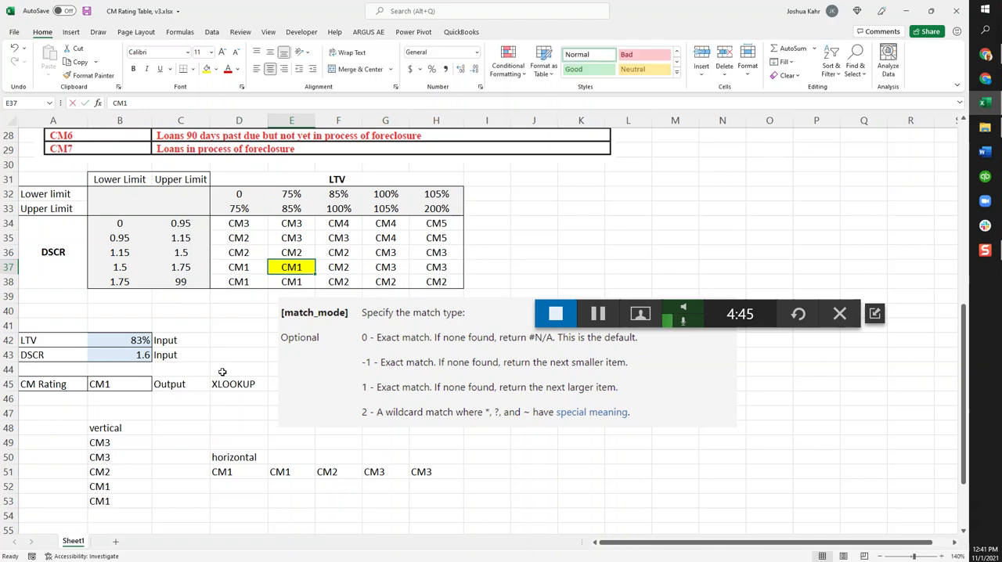
pyautogui.doubleClick(131, 385)
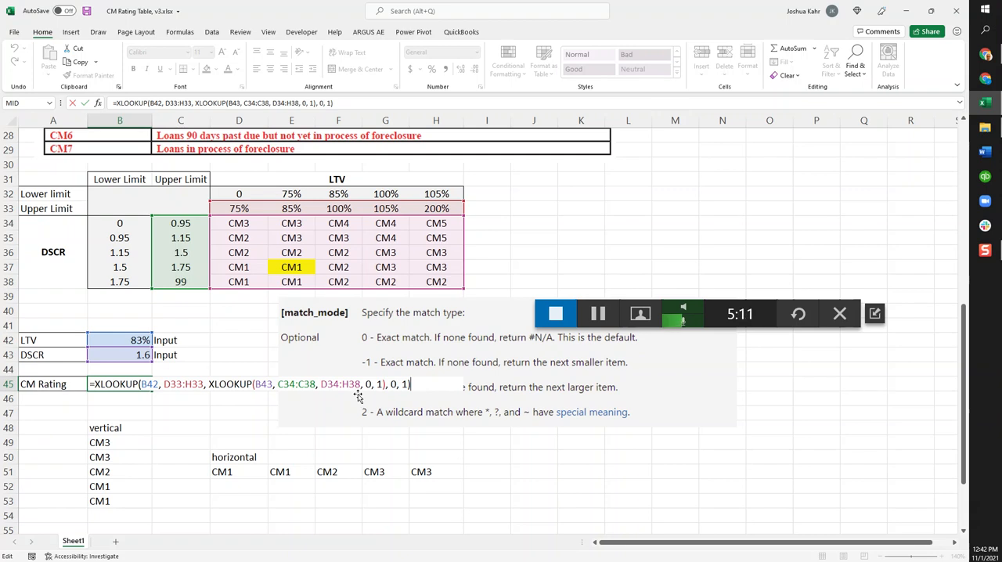
pyautogui.hotkey('ctrl', 'Return')
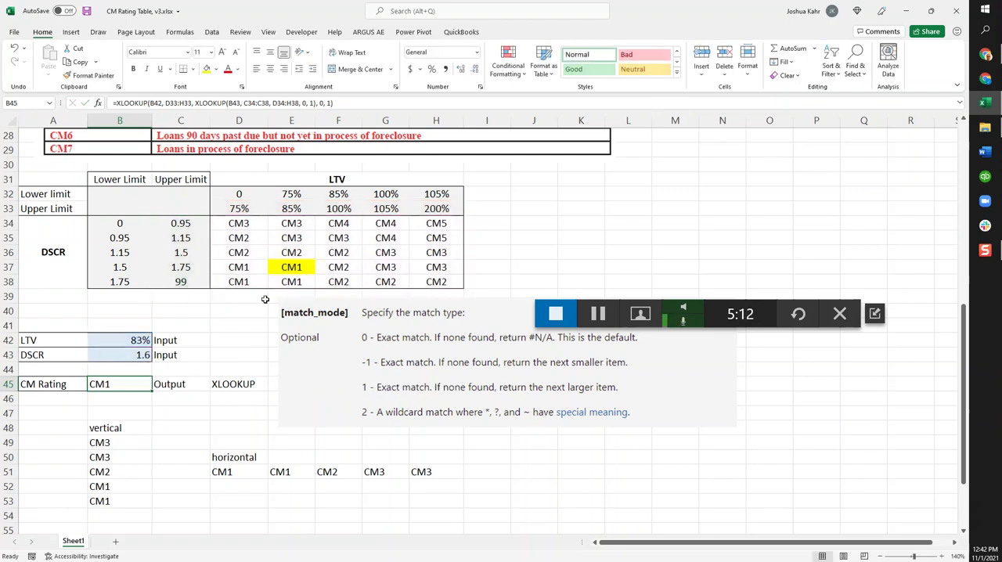
# Set the LTV input in B42 to 102% and the DSCR input in B43 to 1.05
pyautogui.click(147, 340)
pyautogui.write('102')
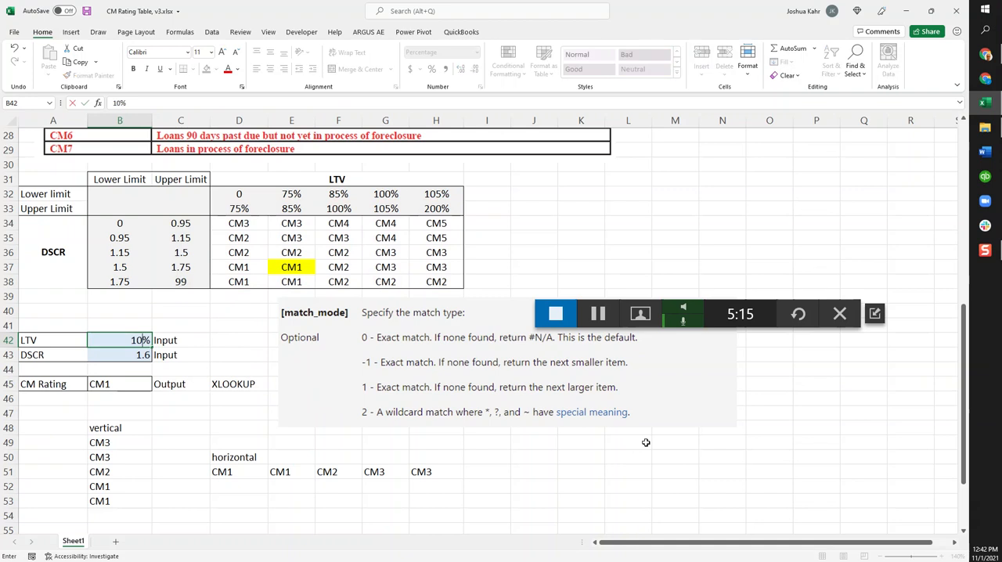
pyautogui.press('Return')
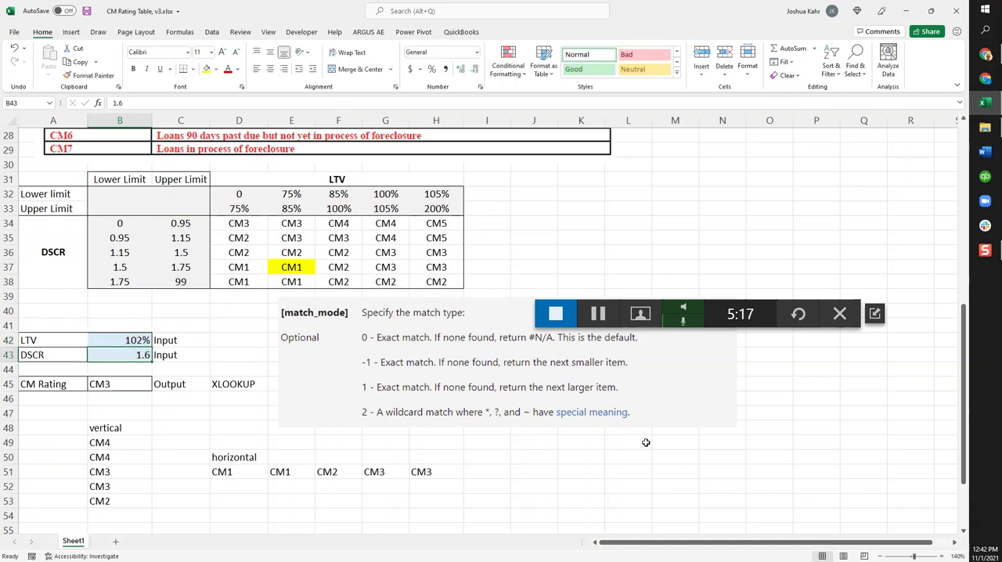
pyautogui.write('1.')
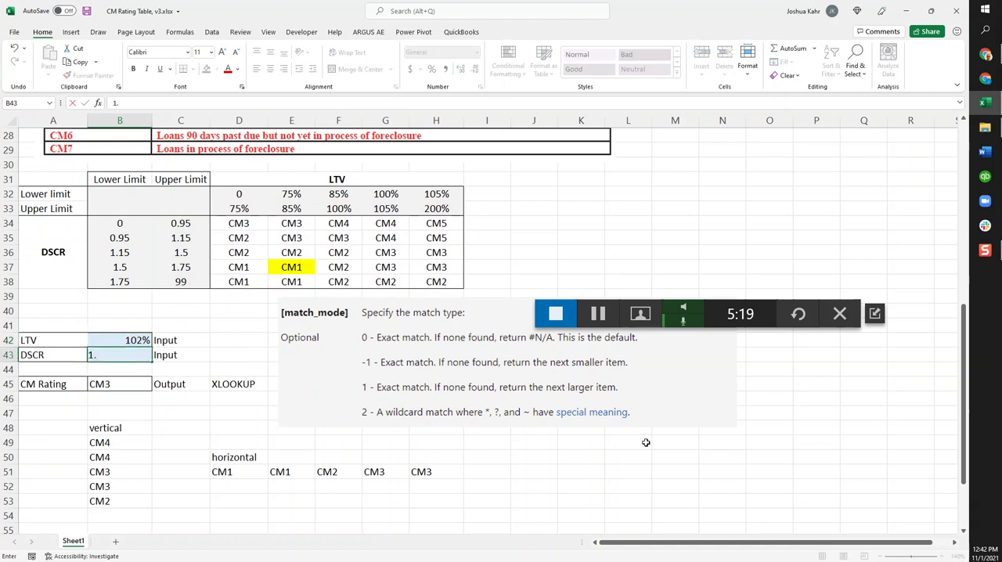
pyautogui.press('Return')
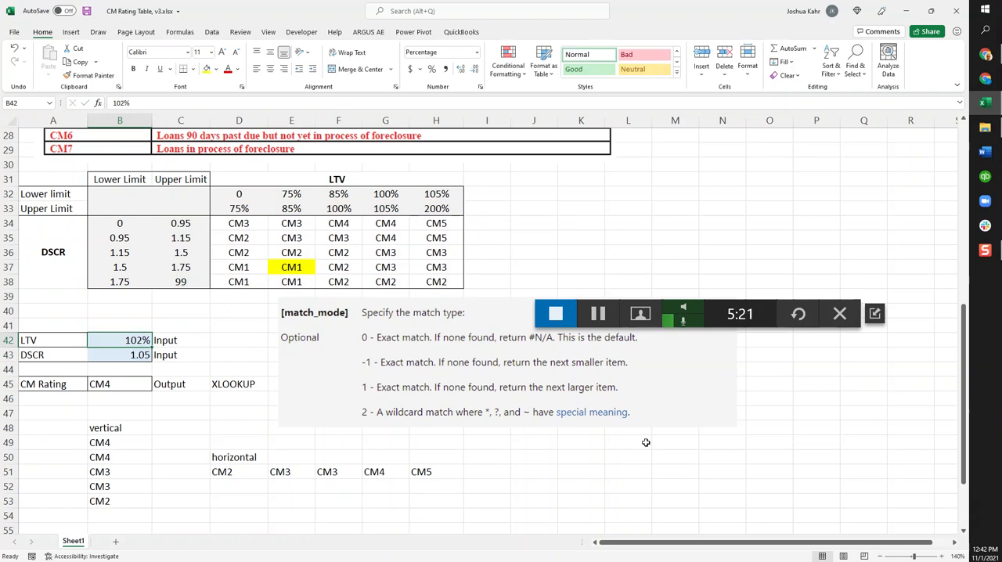
# Check the CM Rating in B45 against the matrix by tracing LTV column G and DSCR row 35 to their intersection in G35
pyautogui.moveTo(390, 196); pyautogui.dragTo(388, 292)
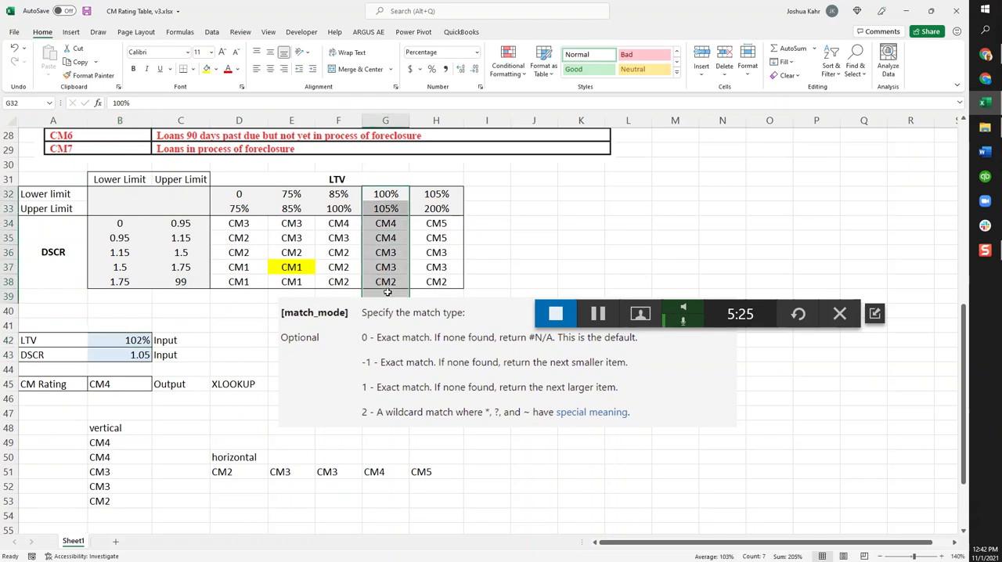
pyautogui.moveTo(129, 239); pyautogui.dragTo(451, 235)
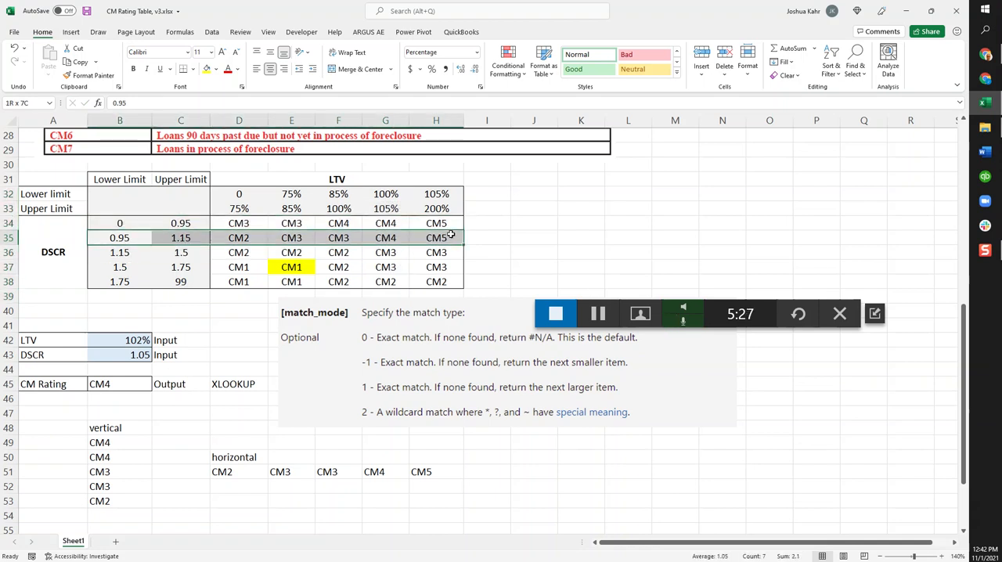
pyautogui.click(383, 239)
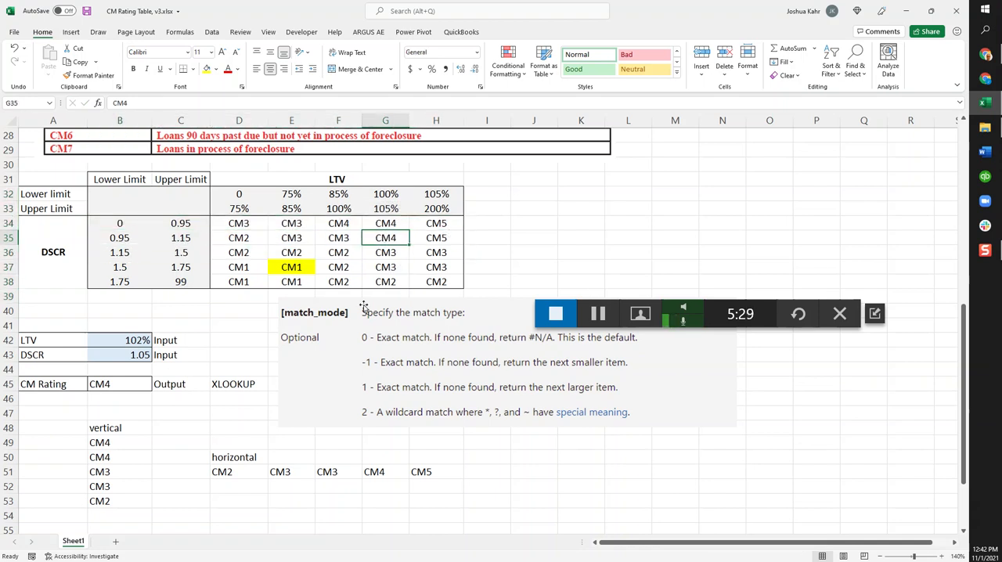
pyautogui.click(116, 385)
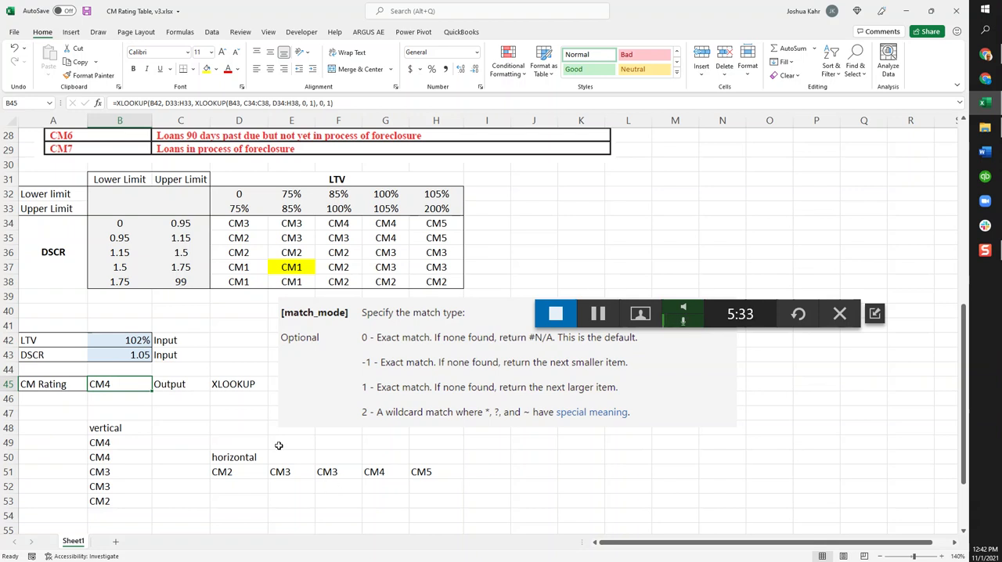
# Revisit the original question about the CM Rating formula at the beginning of the sheet, finishing on empty cell I3
pyautogui.scroll(9, 278, 447)
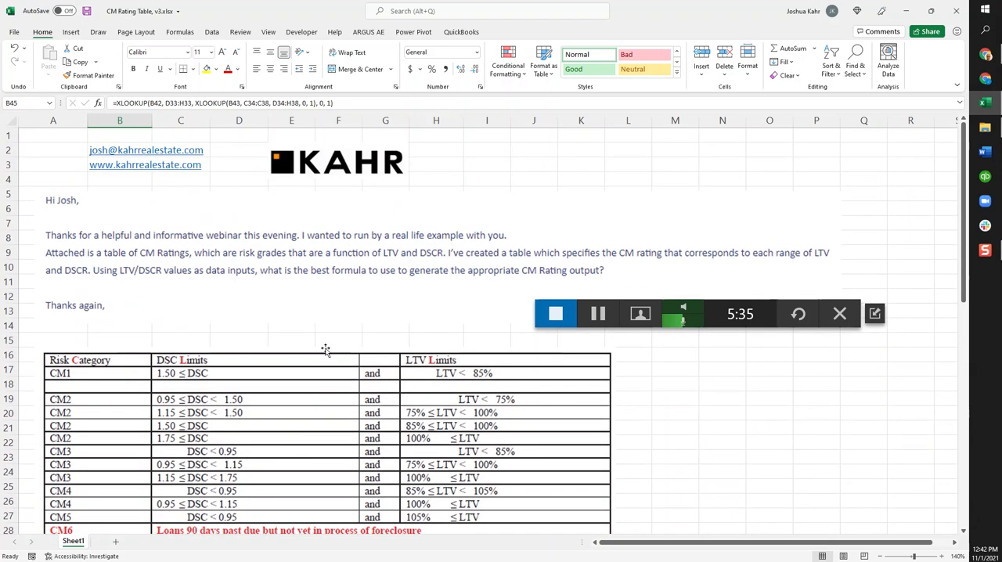
pyautogui.click(339, 288)
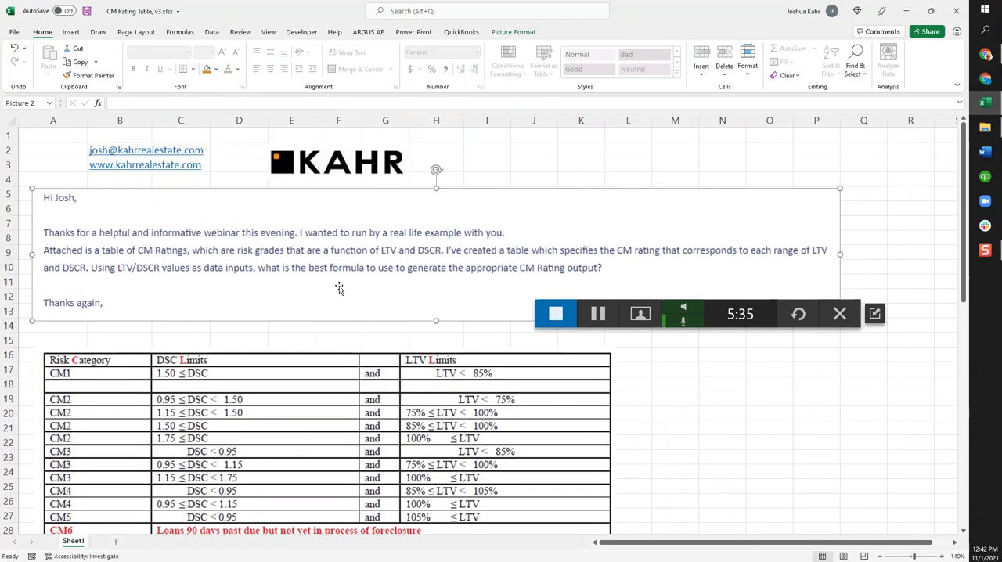
pyautogui.click(479, 163)
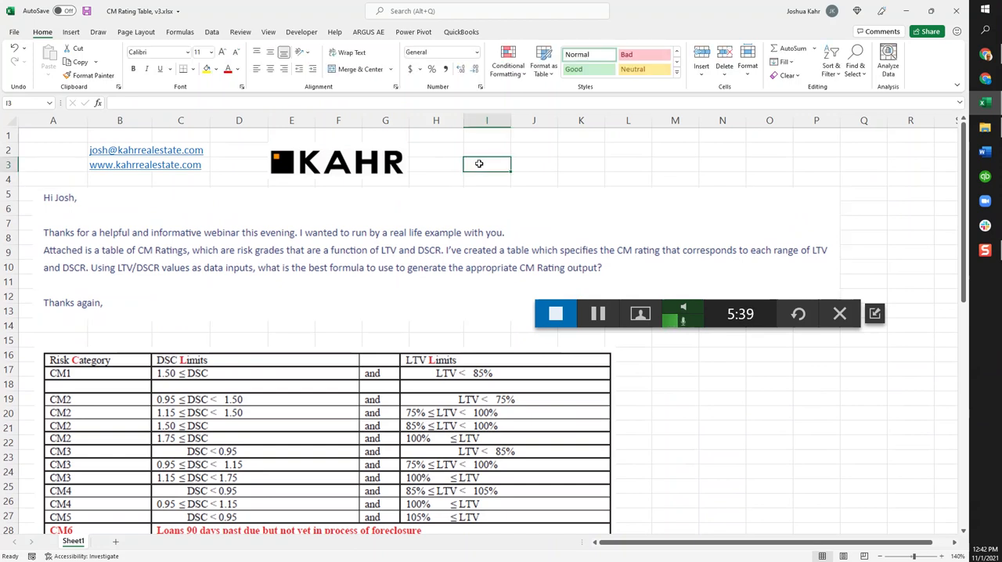